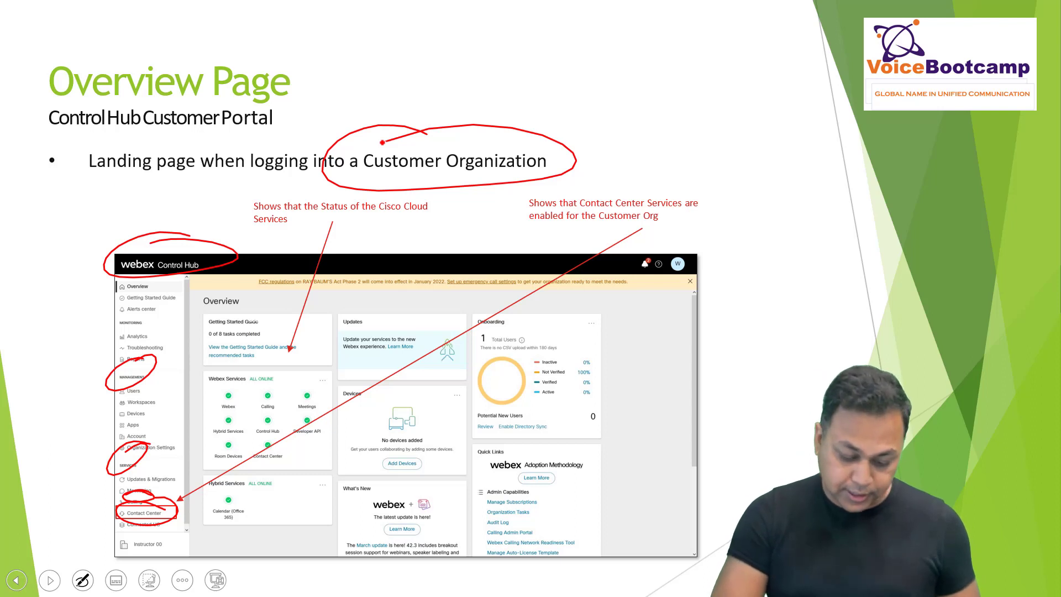
Step: Leave the PowerPoint slideshow and bring the Webex Partner Hub browser window forward
key("alt+Tab")
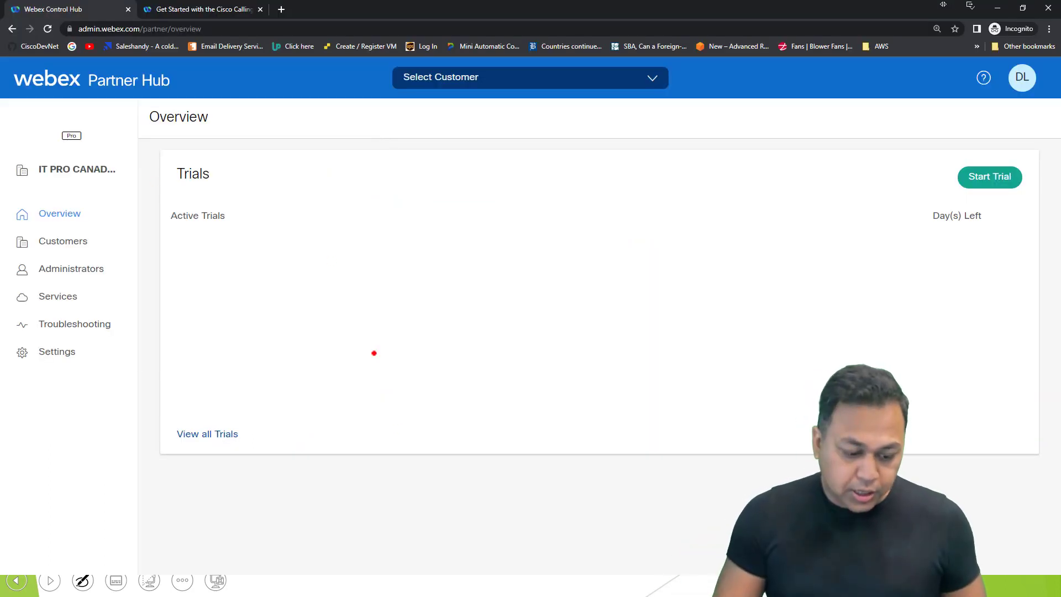
Step: Open the full customer list and select the VBC Pod 3 customer to open its setup wizard
left_click(224, 436)
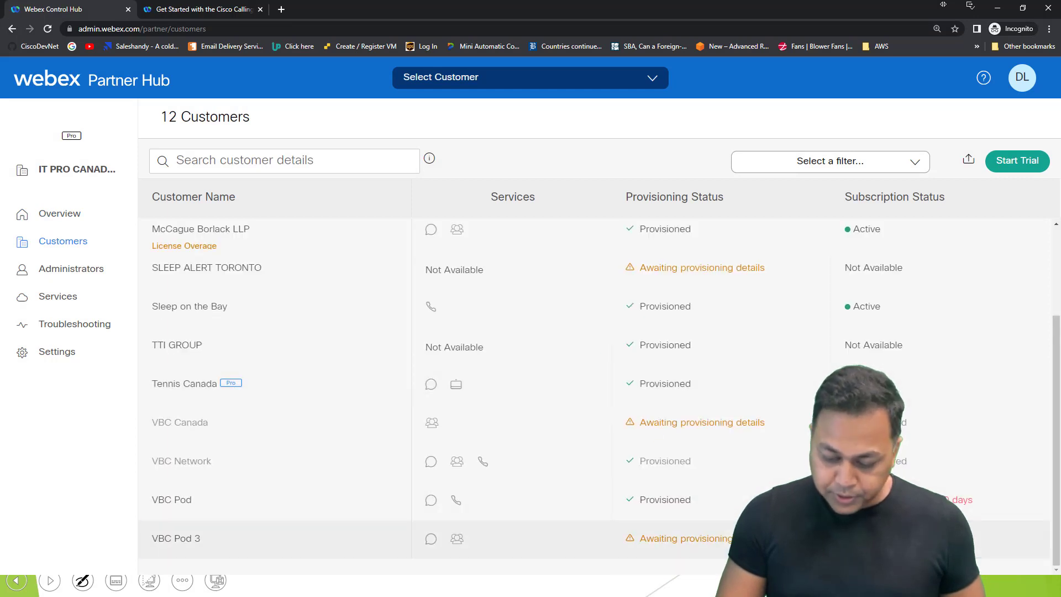
left_click(176, 538)
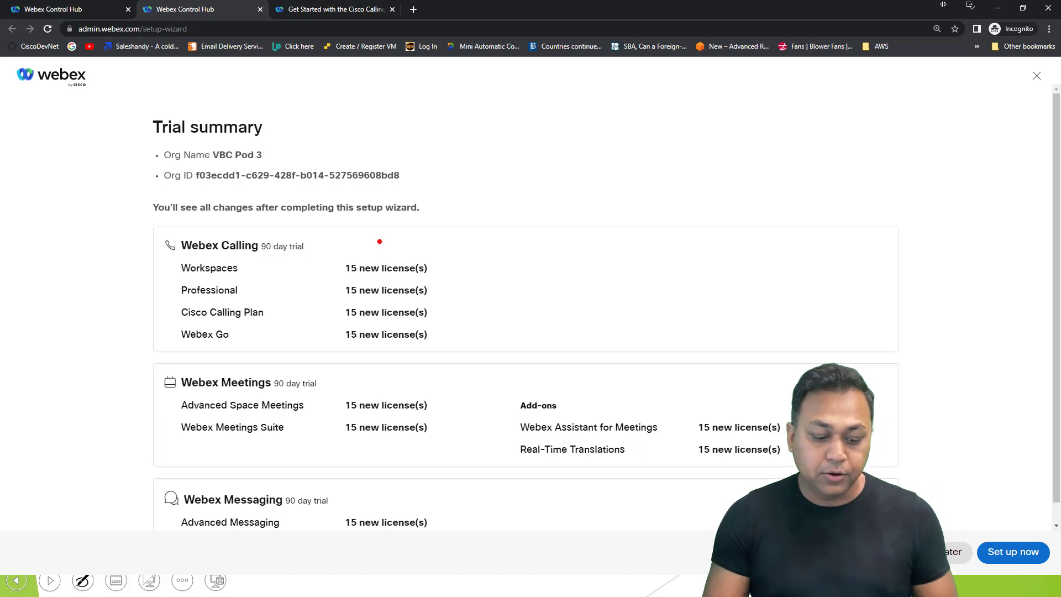
Step: Review the trial licence summary and start the trial services setup with Set up now
scroll(389, 217, "down", 1)
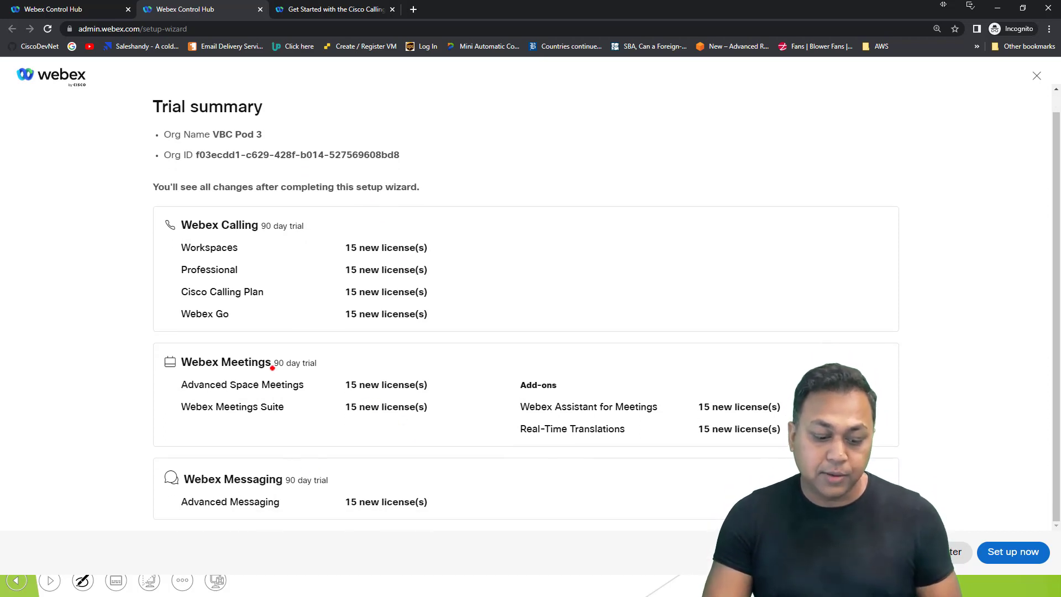
left_click_drag(271, 363, 334, 364)
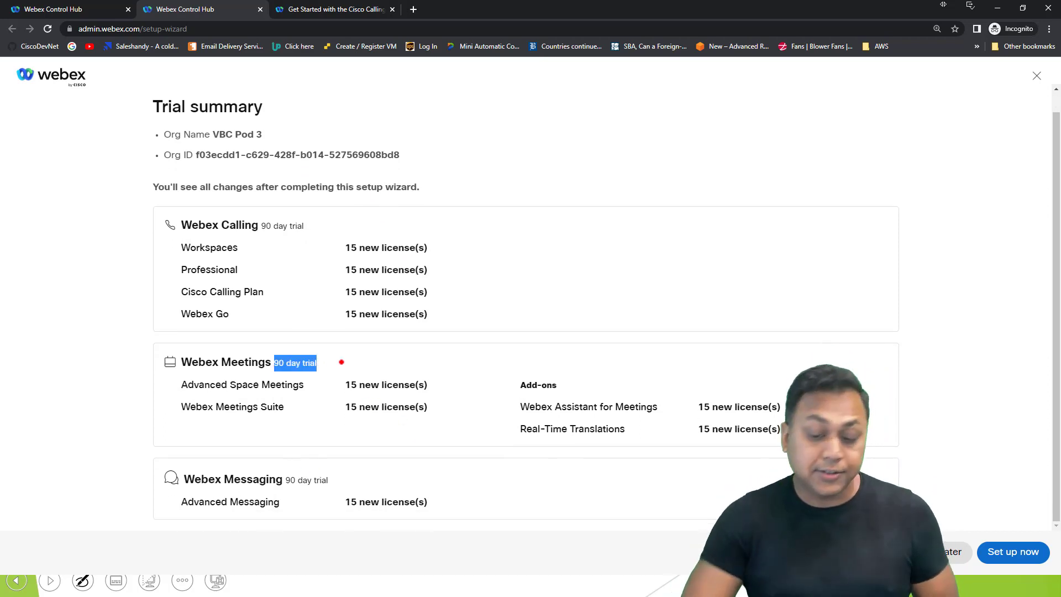
left_click(1000, 550)
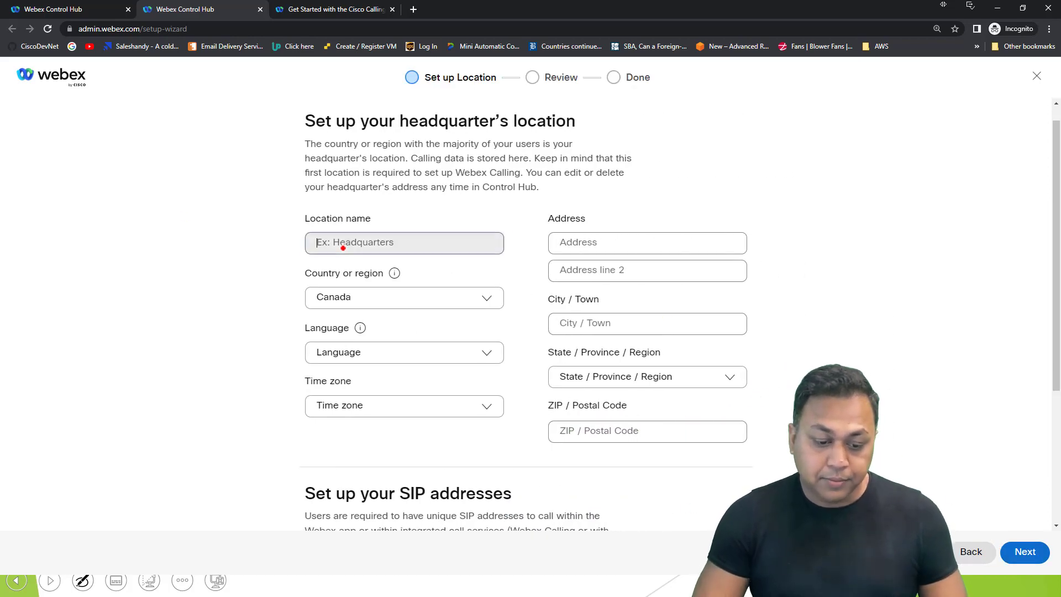
Step: Name the headquarters location Toronto and set its time zone to America/Montreal
left_click(329, 246)
left_click(343, 185)
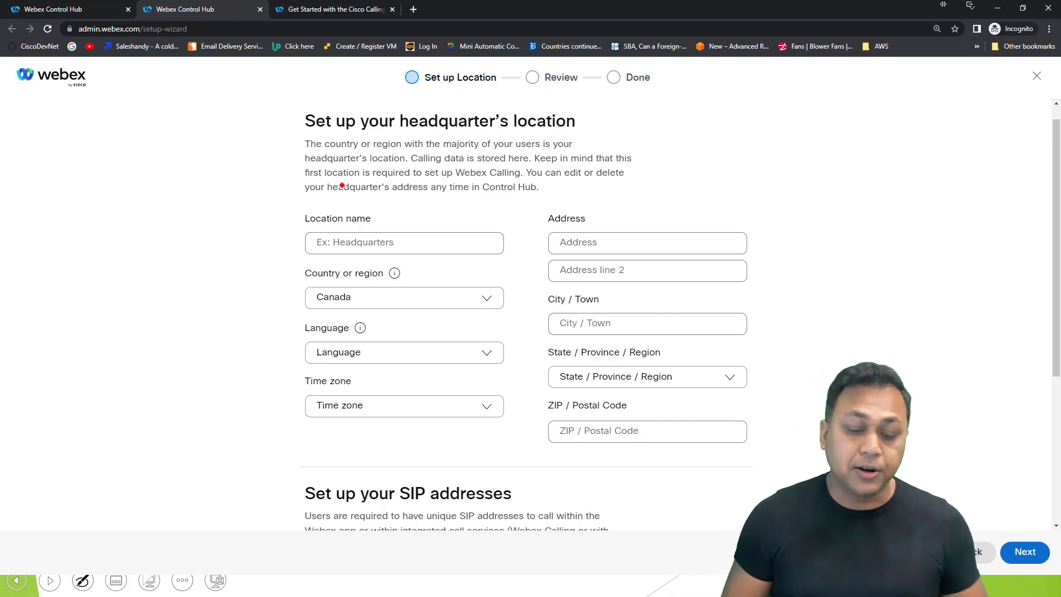
left_click(343, 250)
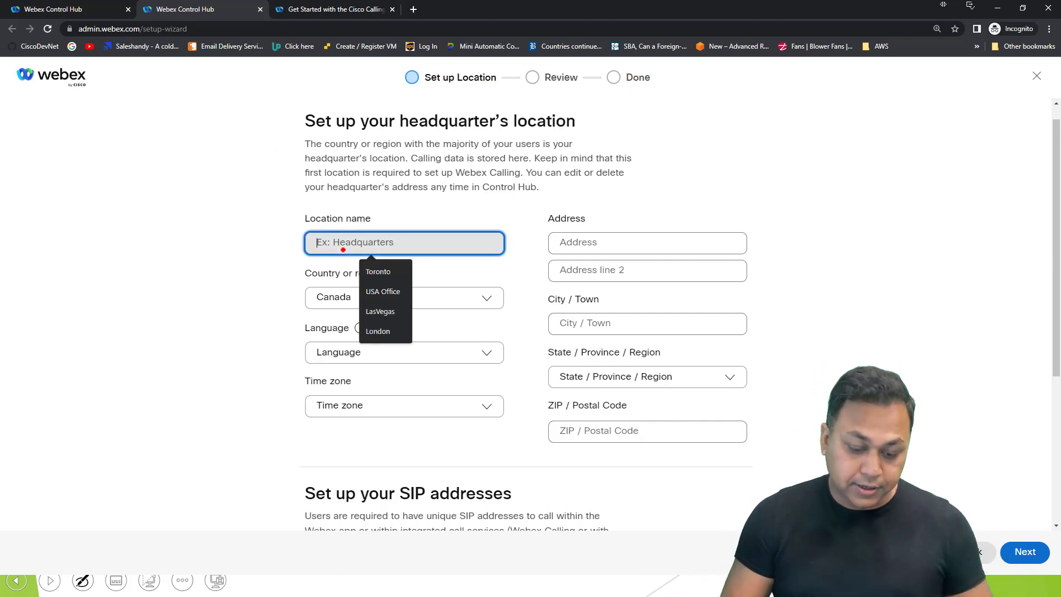
type("Toronto")
key("Tab")
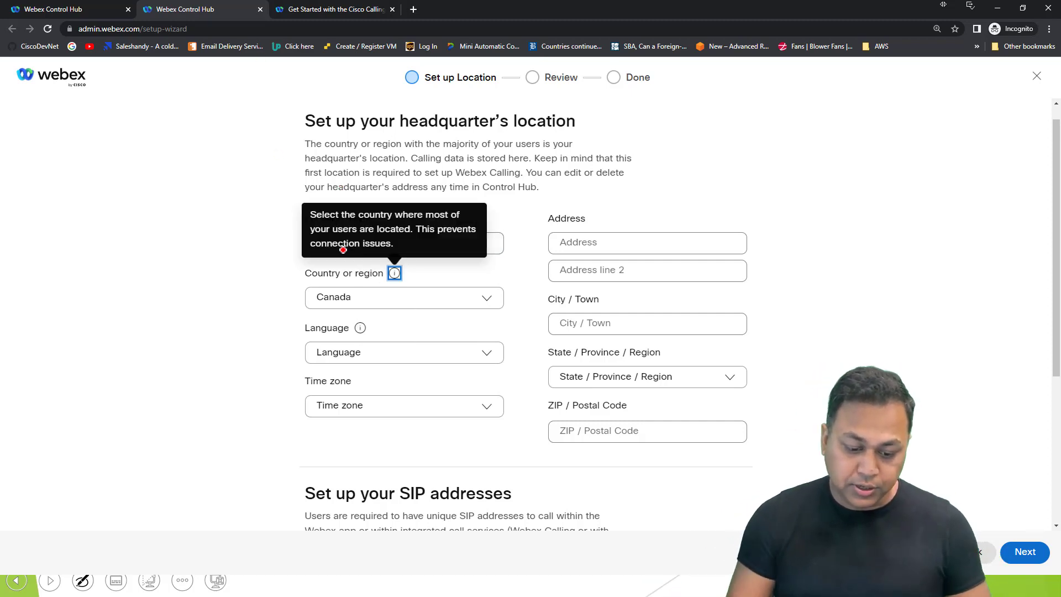
left_click(398, 412)
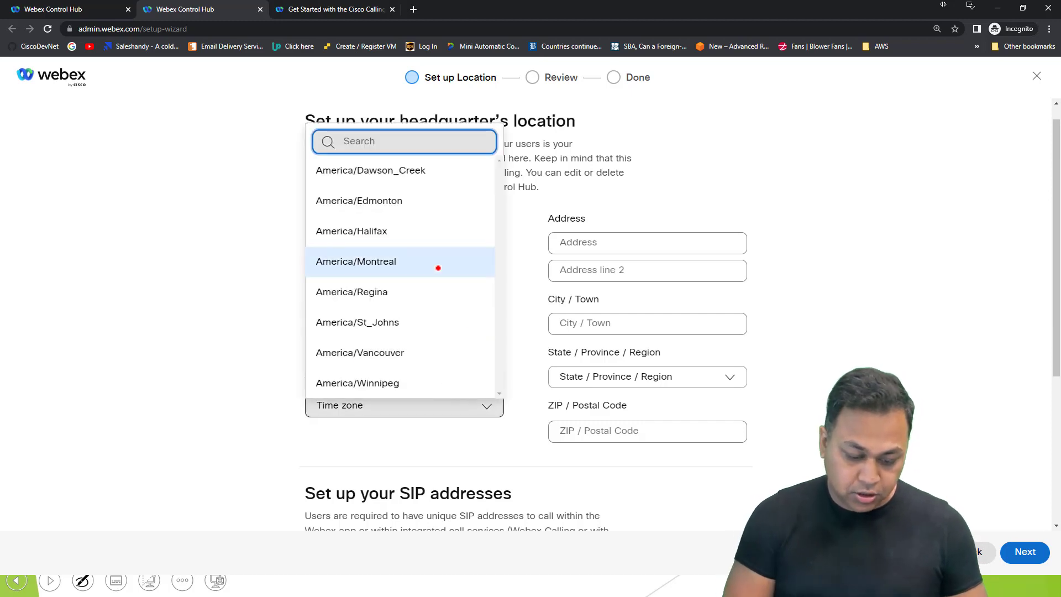
type("Toro")
key("BackSpace")
key("BackSpace")
key("BackSpace")
key("BackSpace")
type("New")
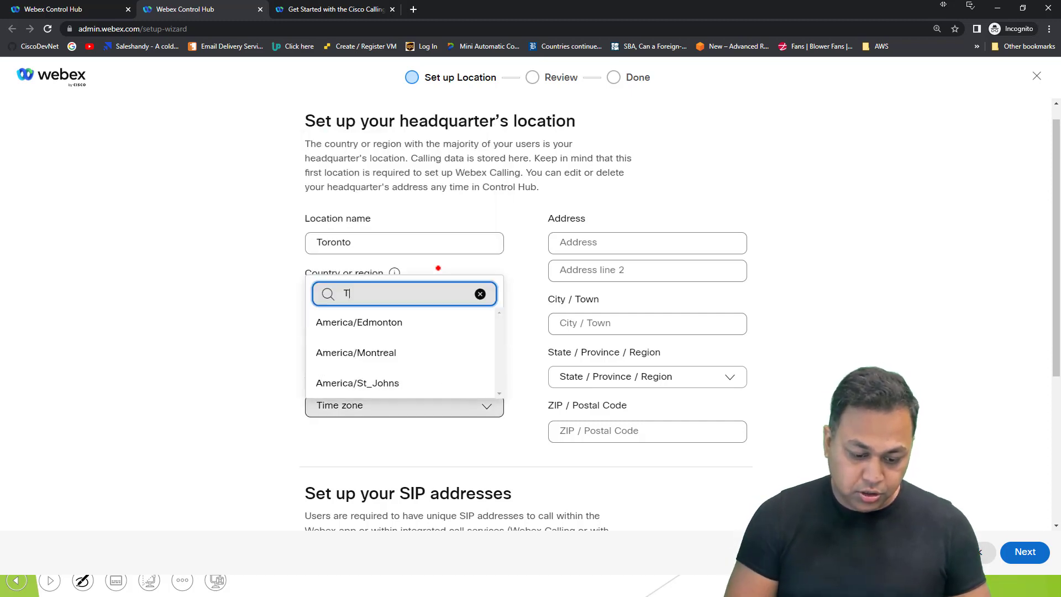
key("BackSpace")
key("BackSpace")
key("BackSpace")
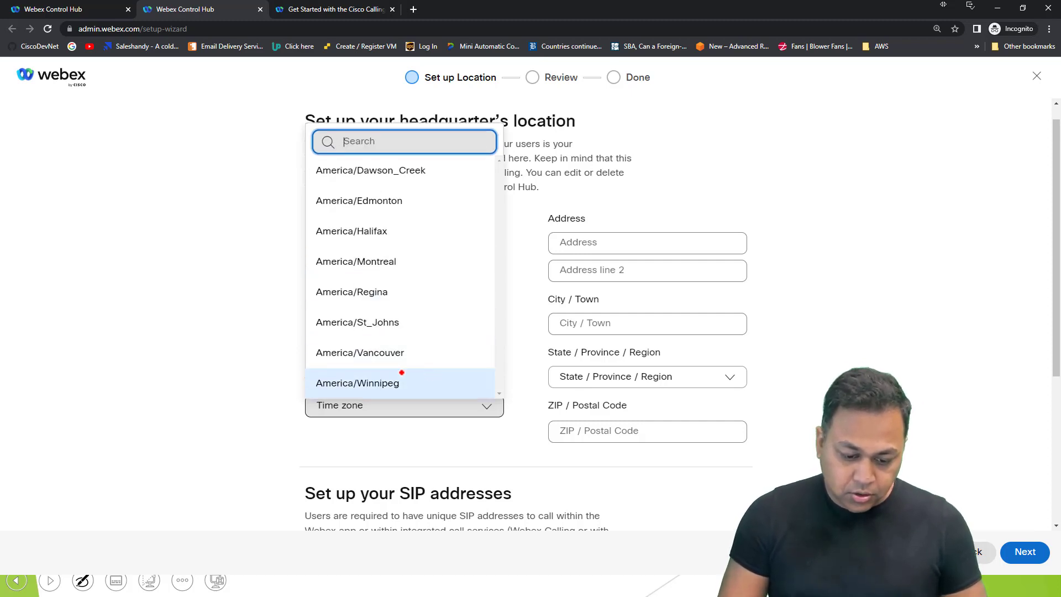
left_click(367, 260)
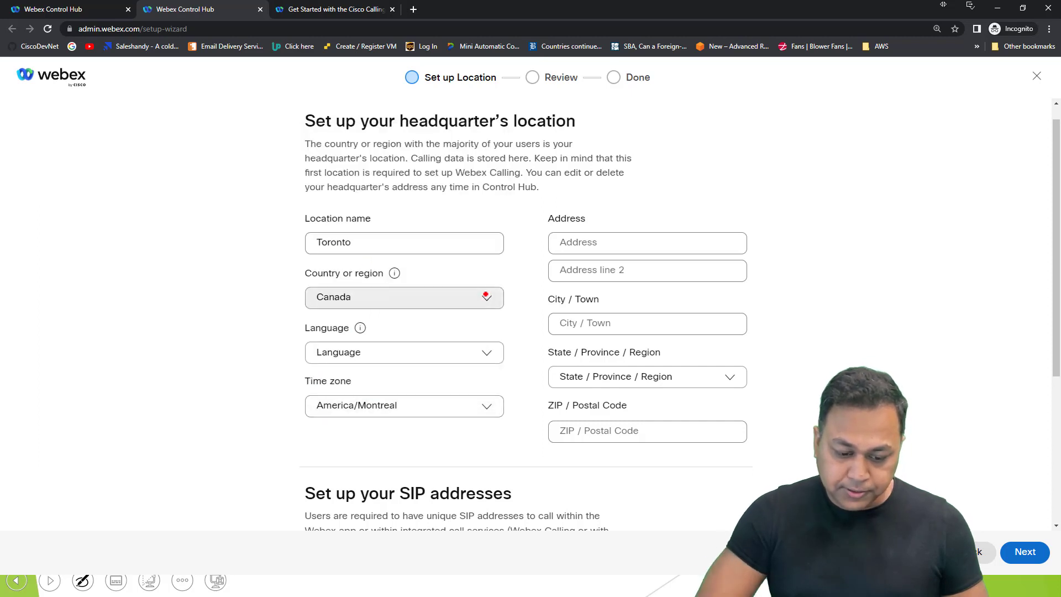
Step: Fill in the location's street address, city, province Ontario and postal code
left_click(605, 245)
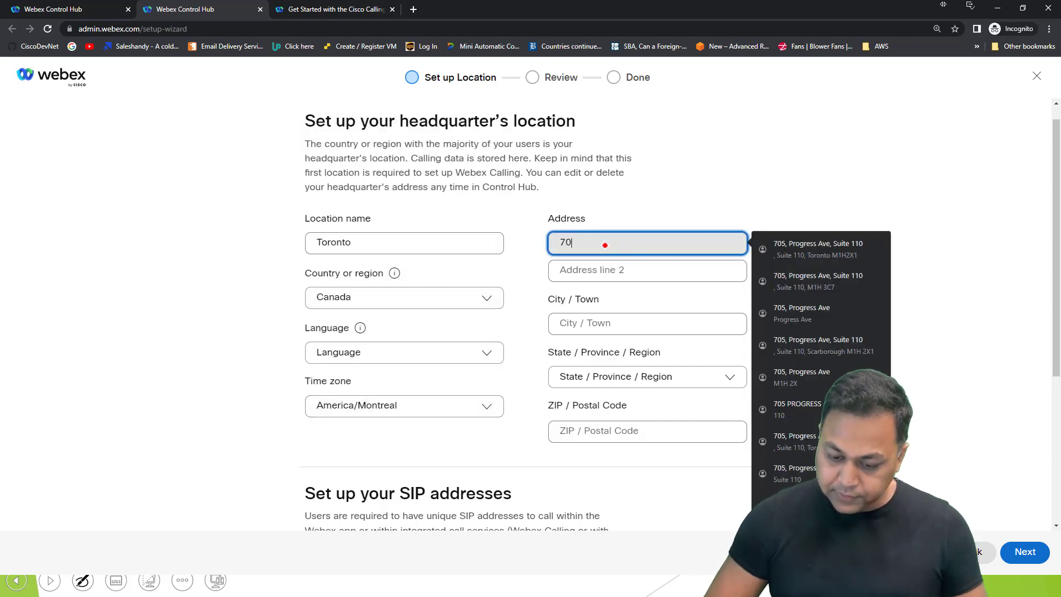
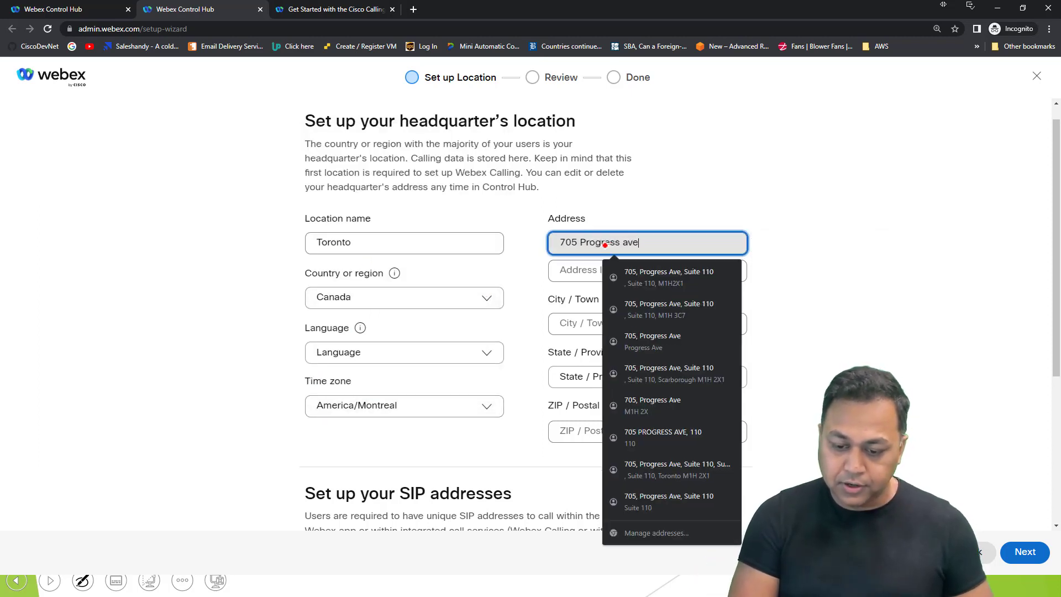
key("Tab")
key("Tab")
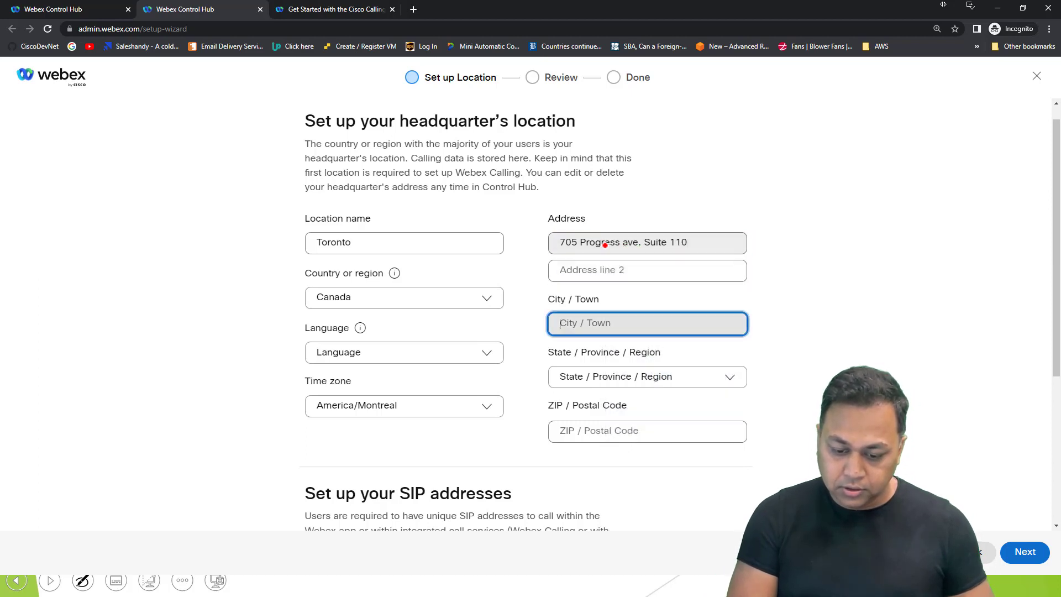
type("Scarborough")
key("Tab")
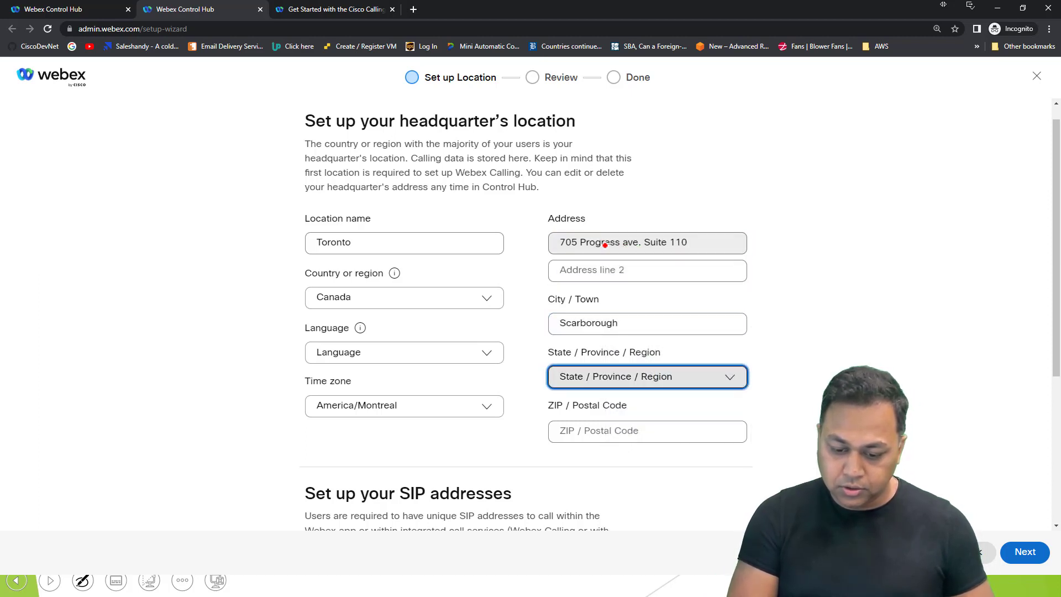
left_click(598, 379)
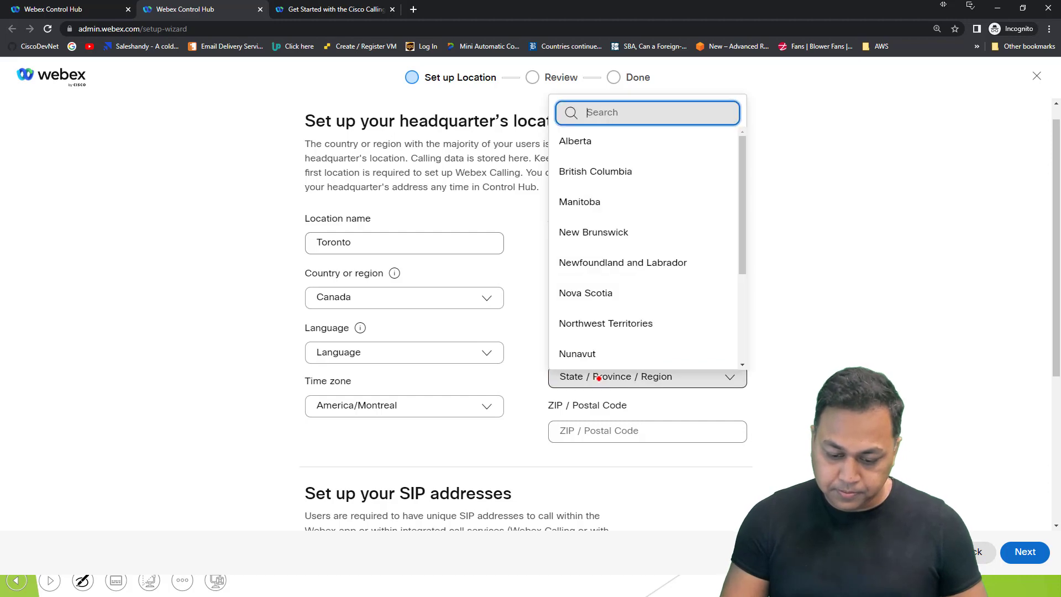
scroll(585, 318, "down", 3)
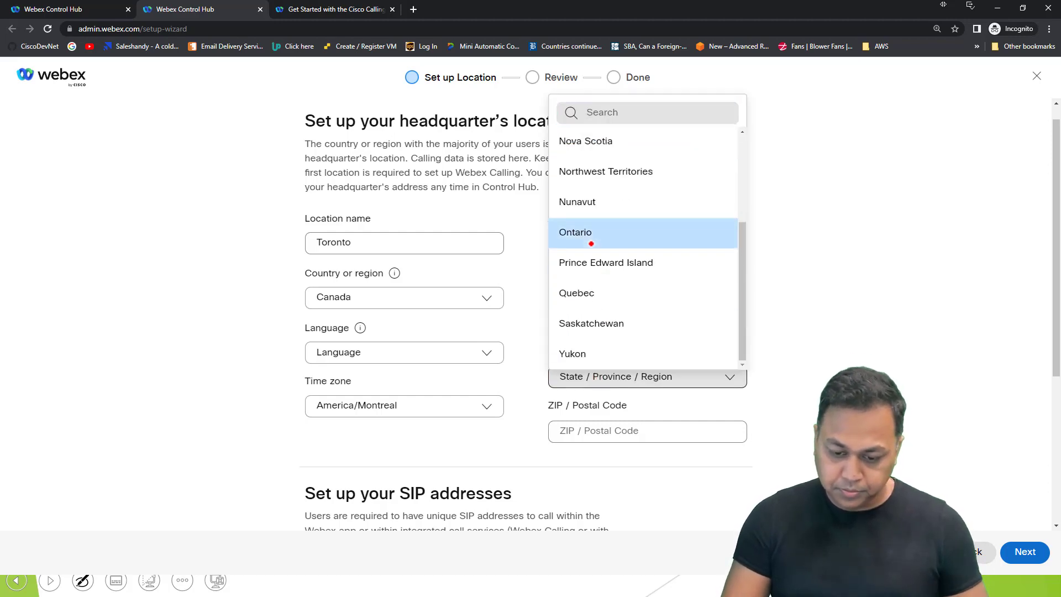
left_click(588, 238)
left_click(607, 436)
type("M1H2X1")
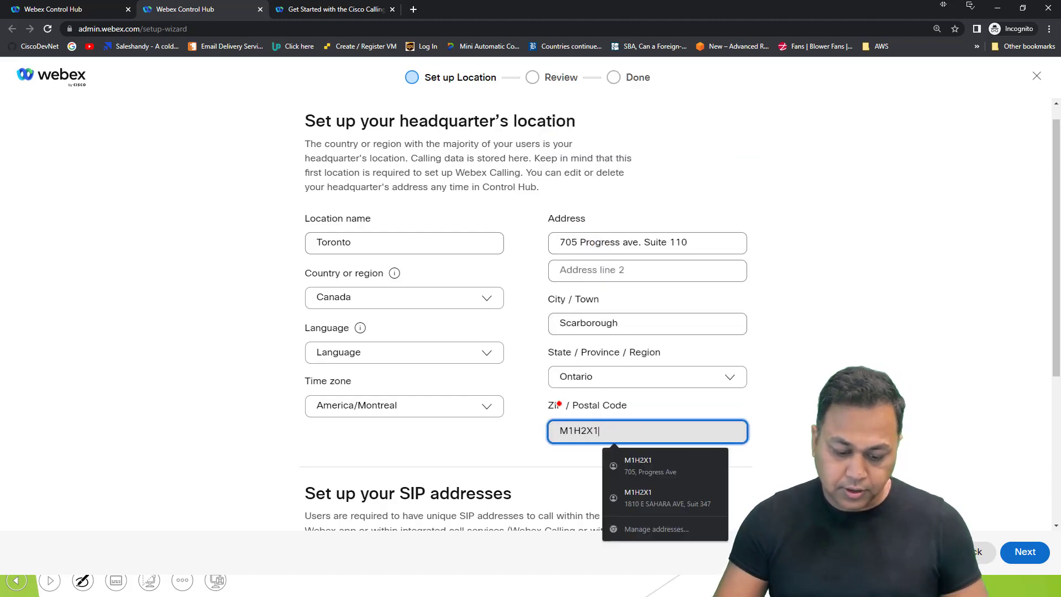
scroll(559, 404, "down", 3)
left_click_drag(305, 328, 513, 350)
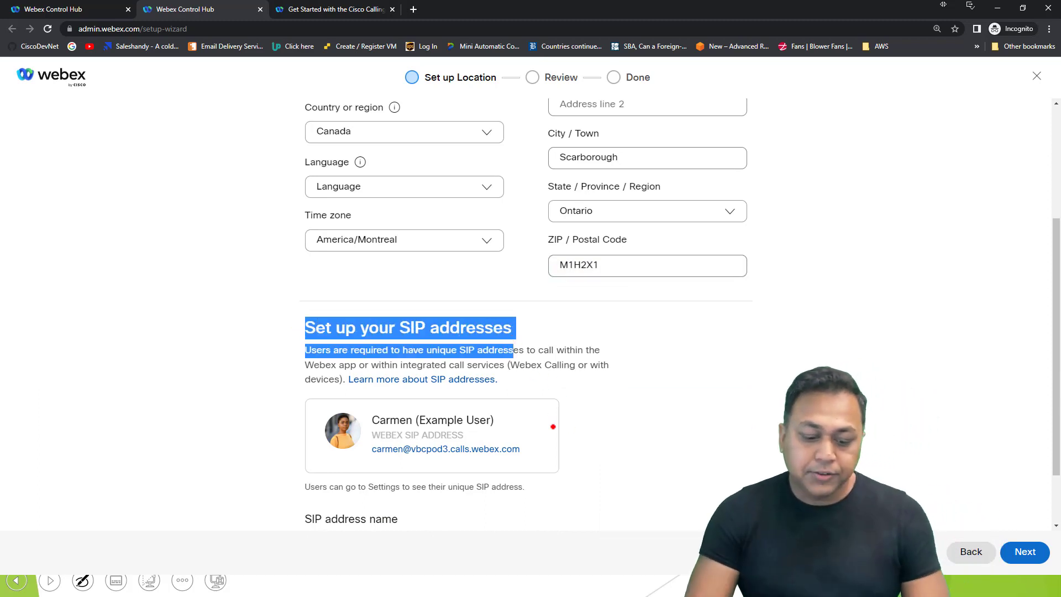
Step: Confirm the SIP address name vbcpod3 and its calls SIP domain validate
left_click(384, 363)
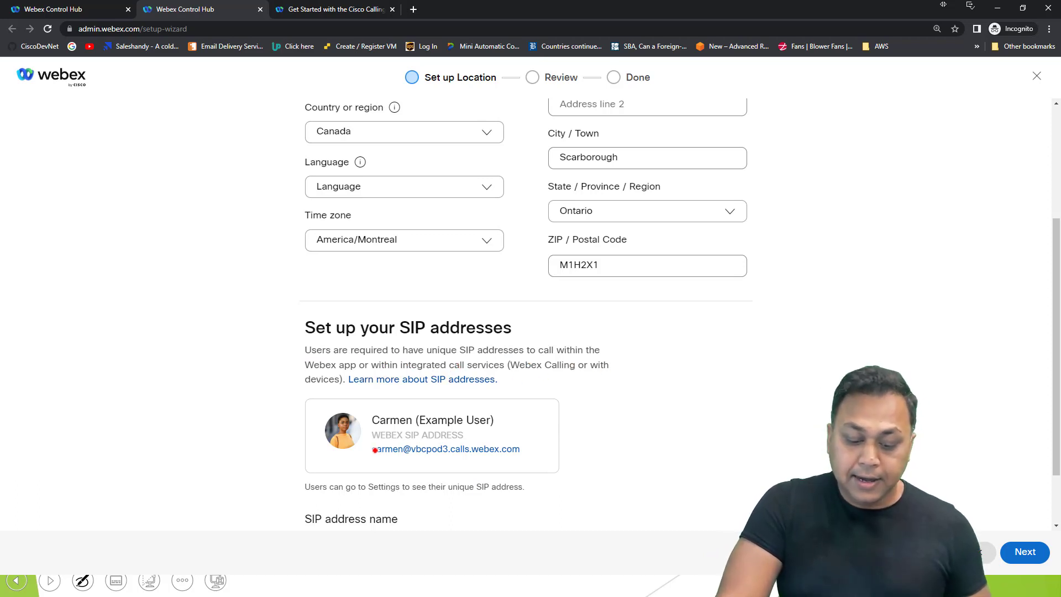
scroll(430, 452, "down", 2)
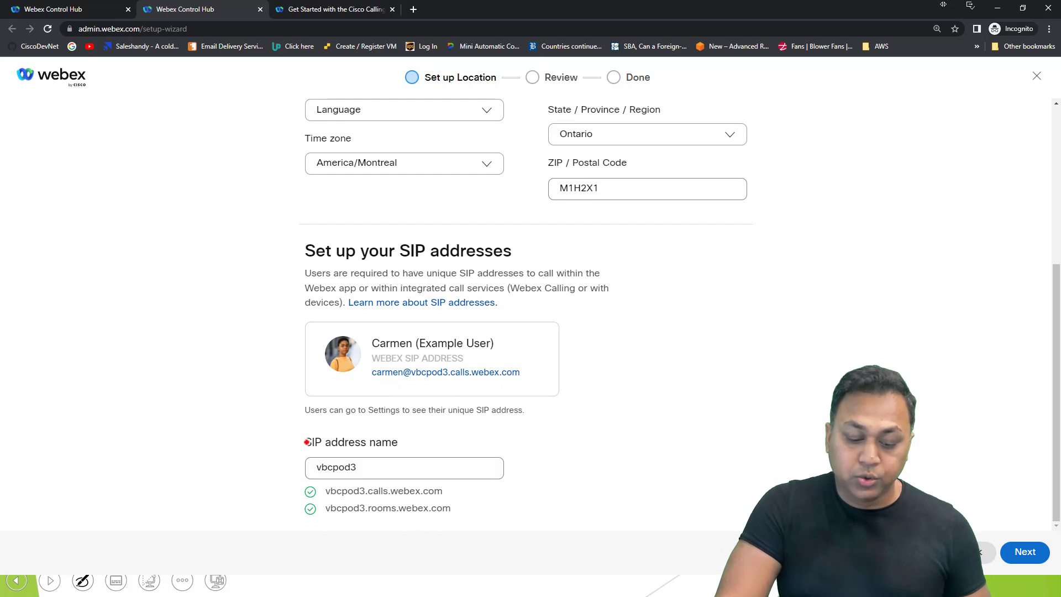
left_click_drag(308, 441, 407, 447)
left_click(476, 468)
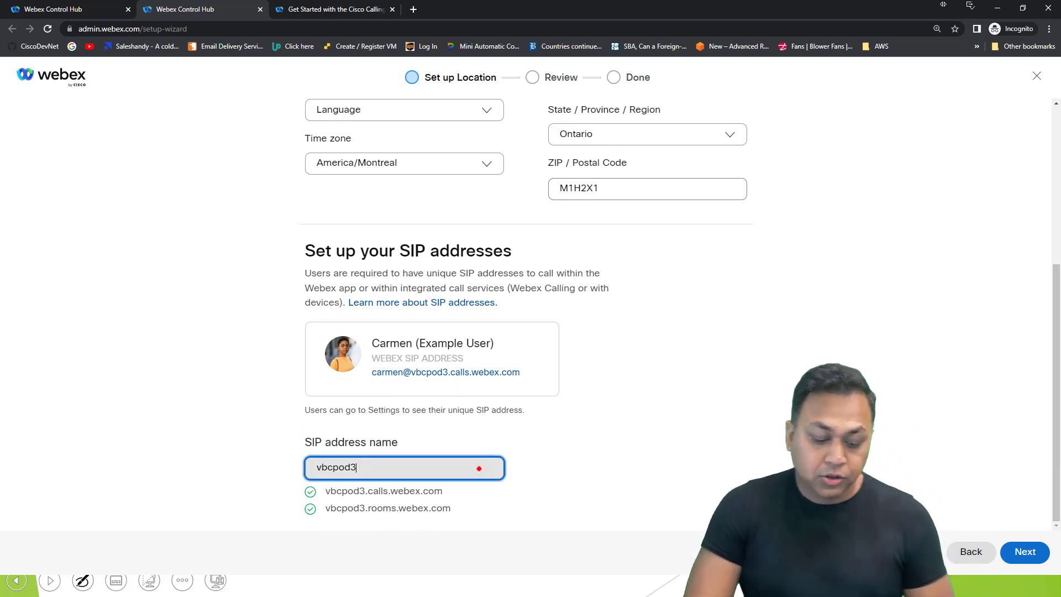
type(".")
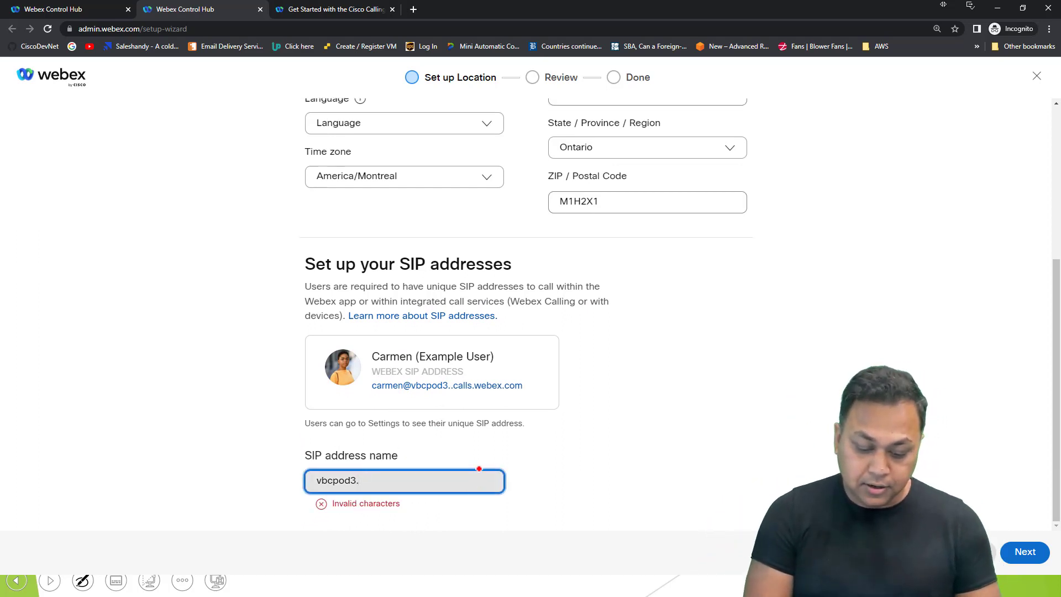
key("BackSpace")
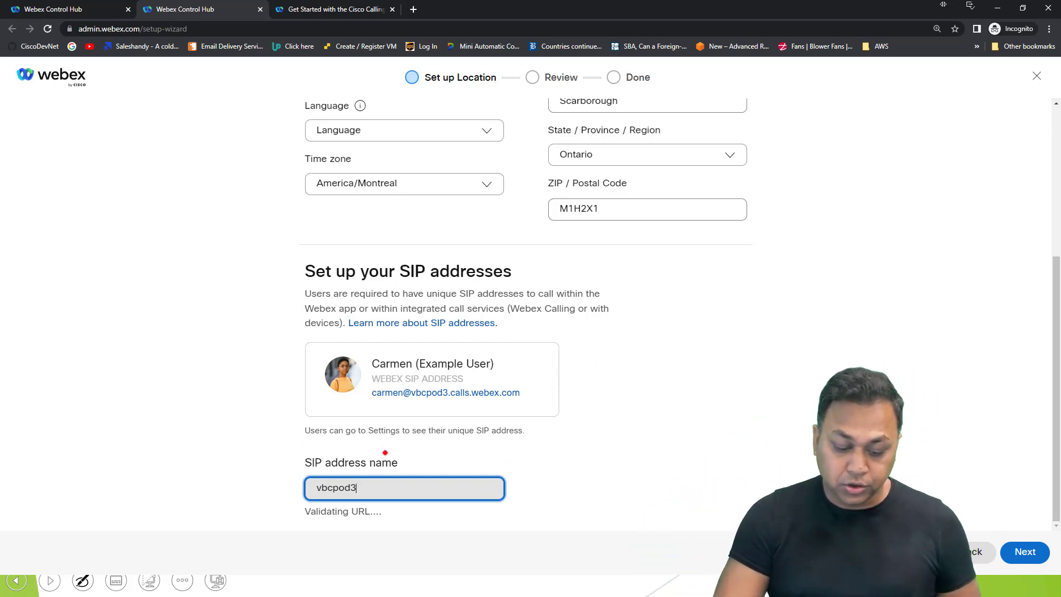
left_click_drag(434, 492, 513, 487)
left_click(336, 490)
right_click(338, 491)
left_click(366, 491)
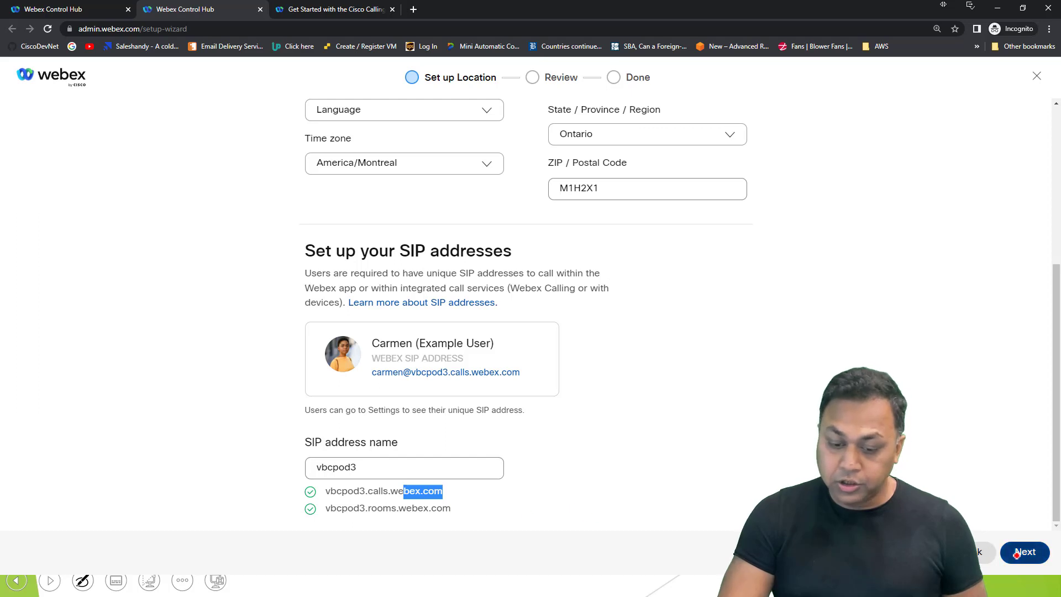
left_click(999, 551)
Step: Set the location language to English - American English and continue to the review
left_click(398, 107)
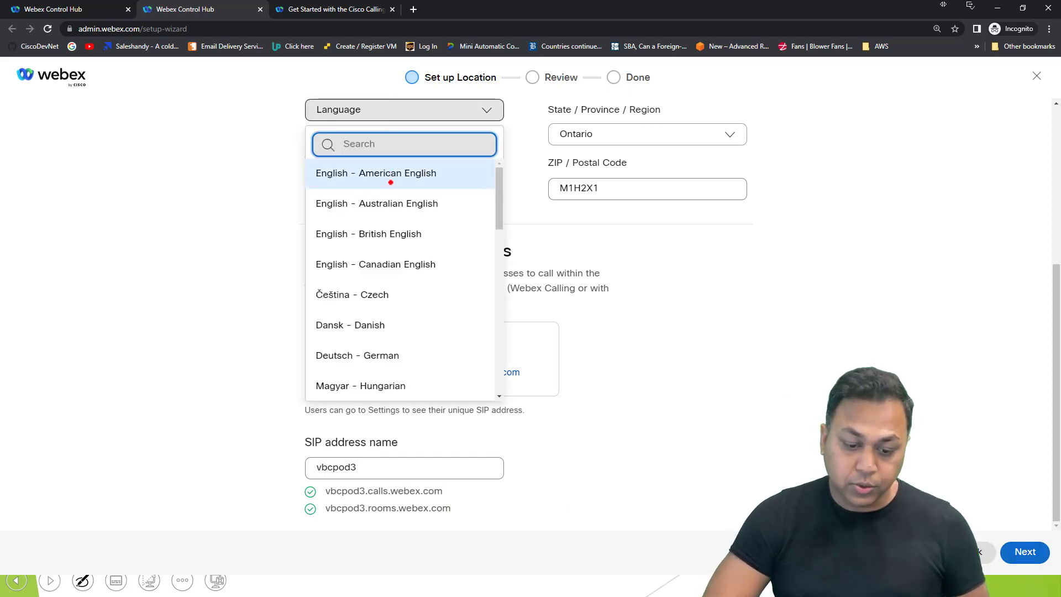
left_click(407, 173)
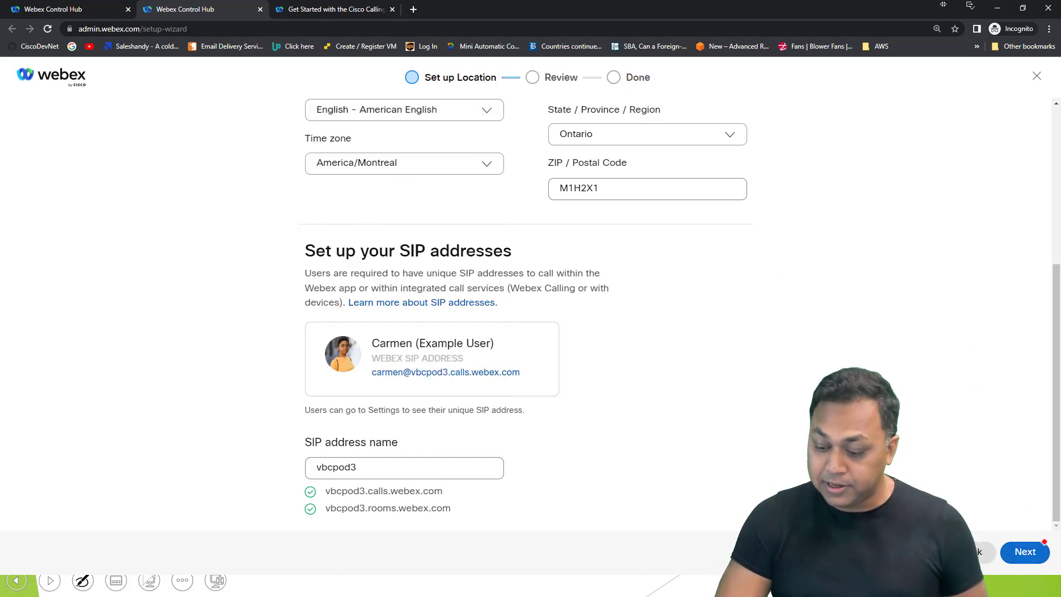
left_click(1043, 544)
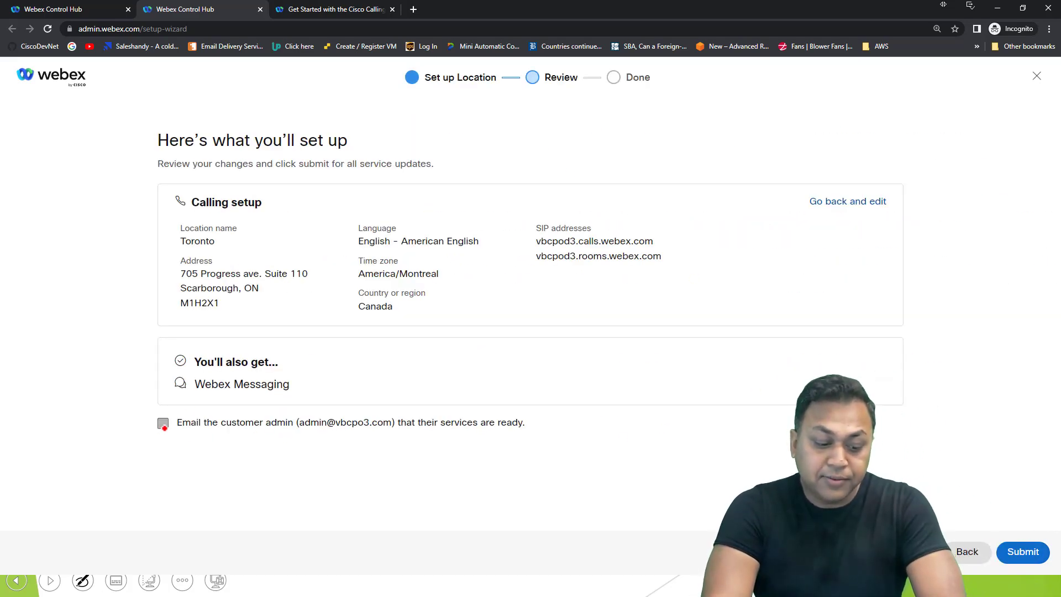
Step: Submit the Toronto setup with the admin e-mail option unchecked, then advance to the X-Launch slide
left_click_drag(164, 427, 295, 428)
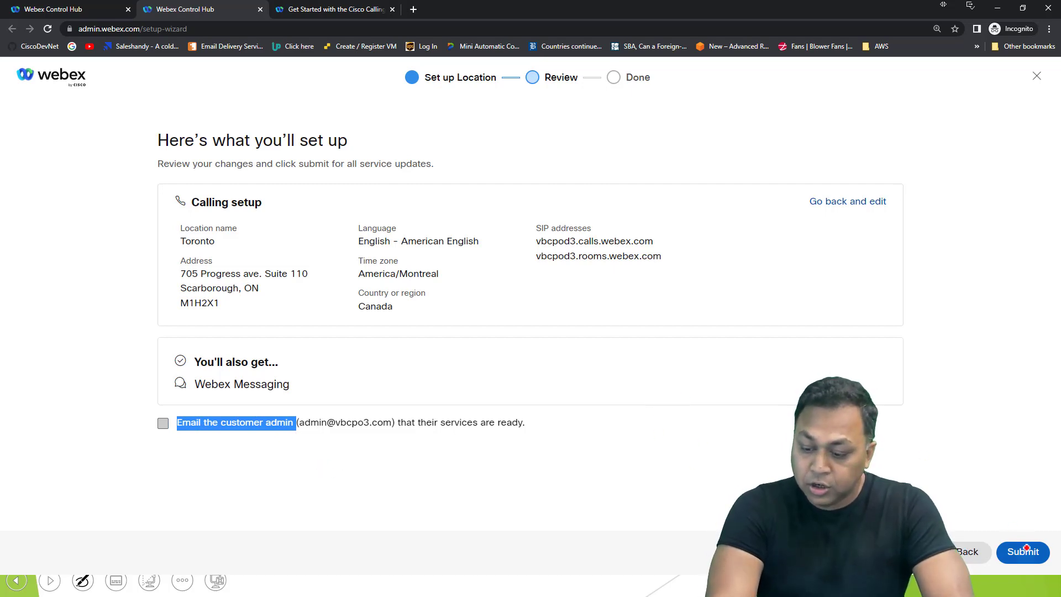
left_click(1014, 555)
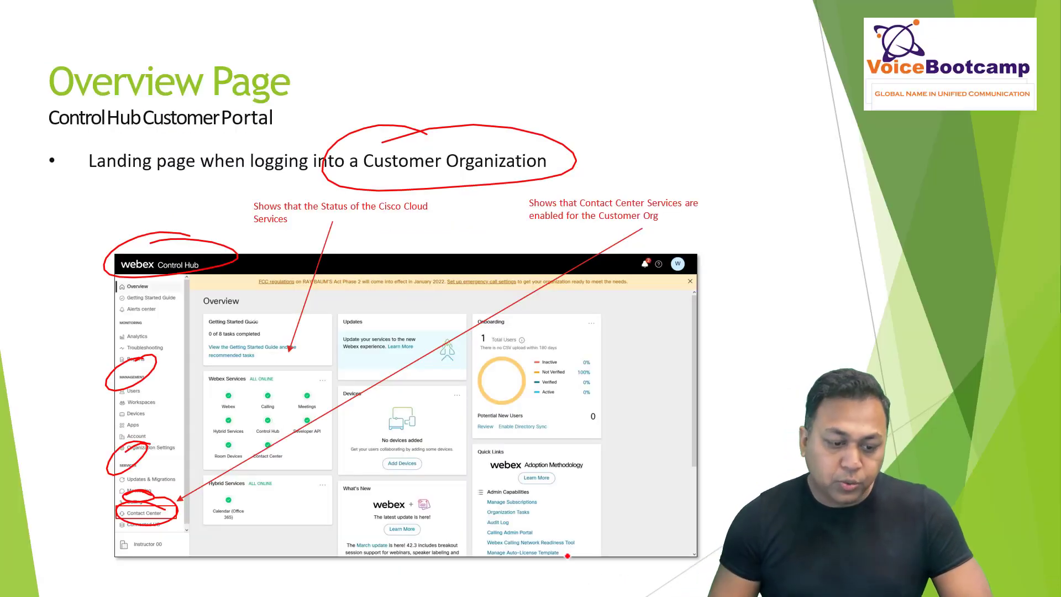
key("Right")
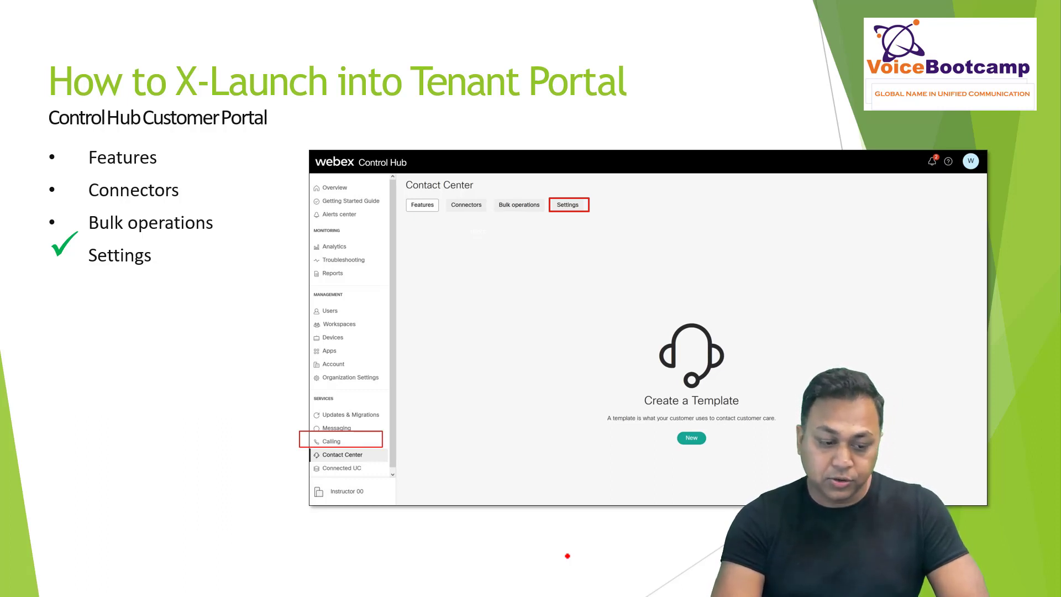
Step: Advance the slideshow past the X-Launch slide to the Control Hub screen
key("Right")
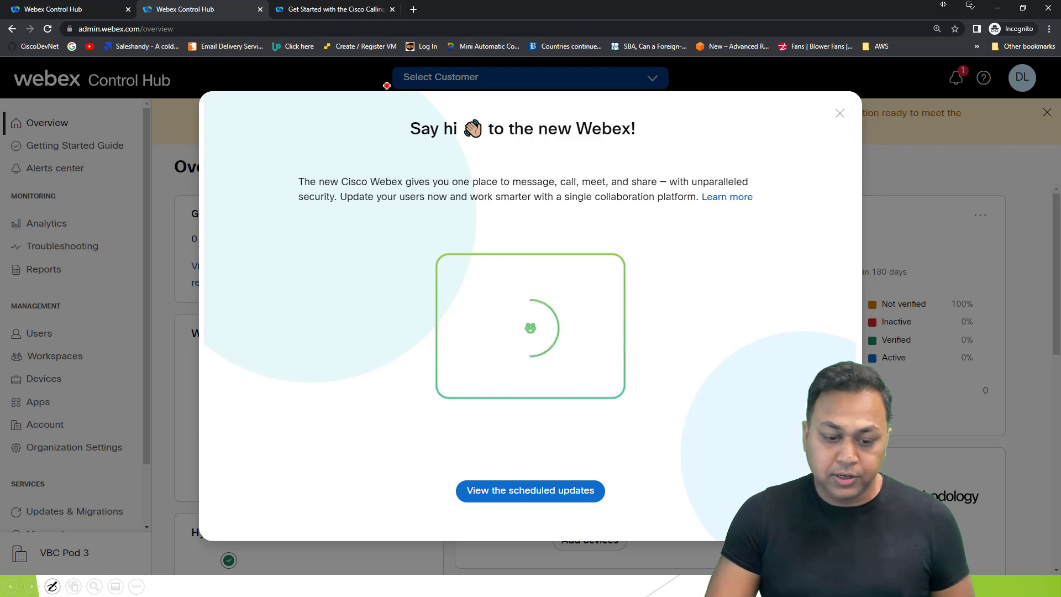
Step: Open a new incognito browser window and start entering admin.webex.com
left_click(1049, 29)
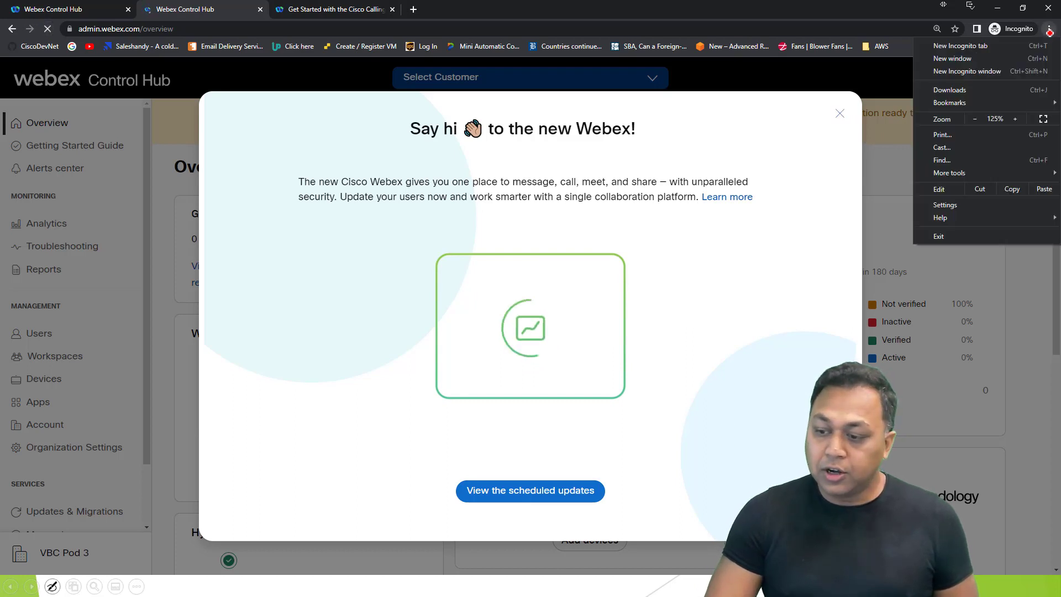
left_click(972, 70)
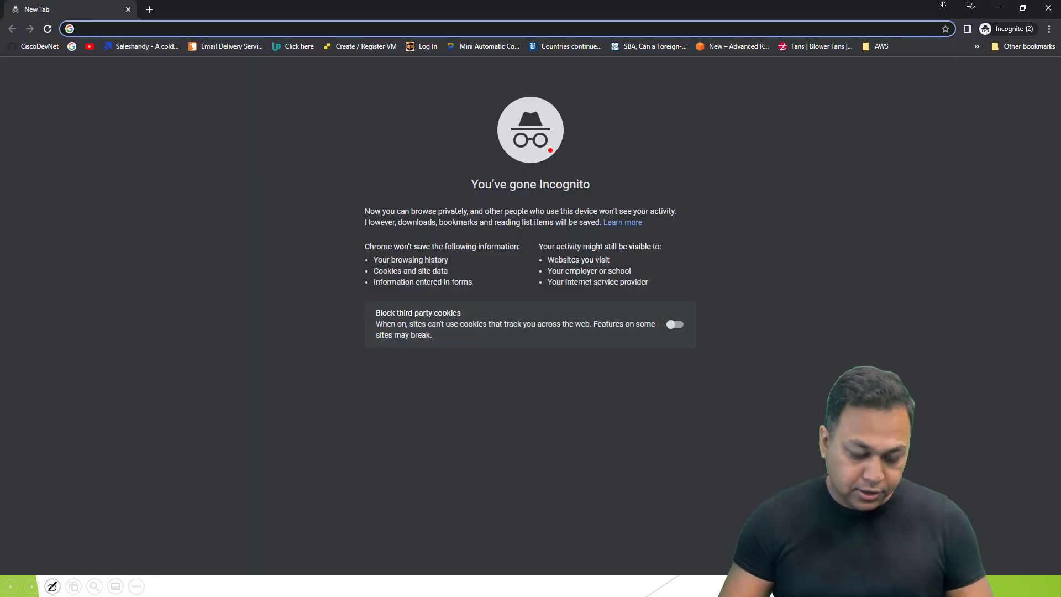
type("admin.webex.com/overview")
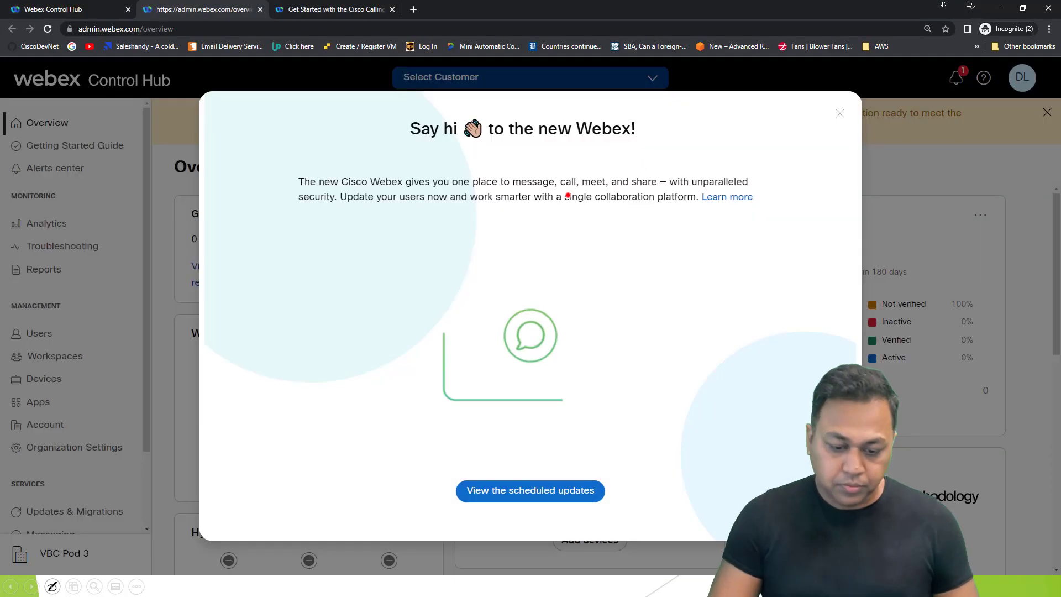
Step: Dismiss the welcome dialog via scheduled updates, return to VBC Pod 3 Overview, and check the customer picker
left_click(573, 491)
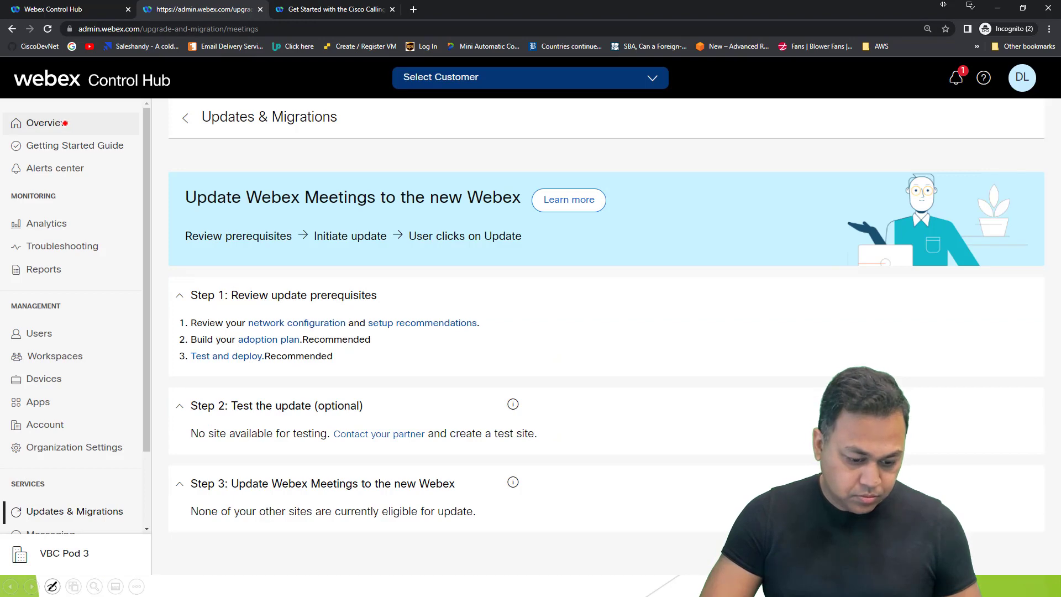
left_click(64, 122)
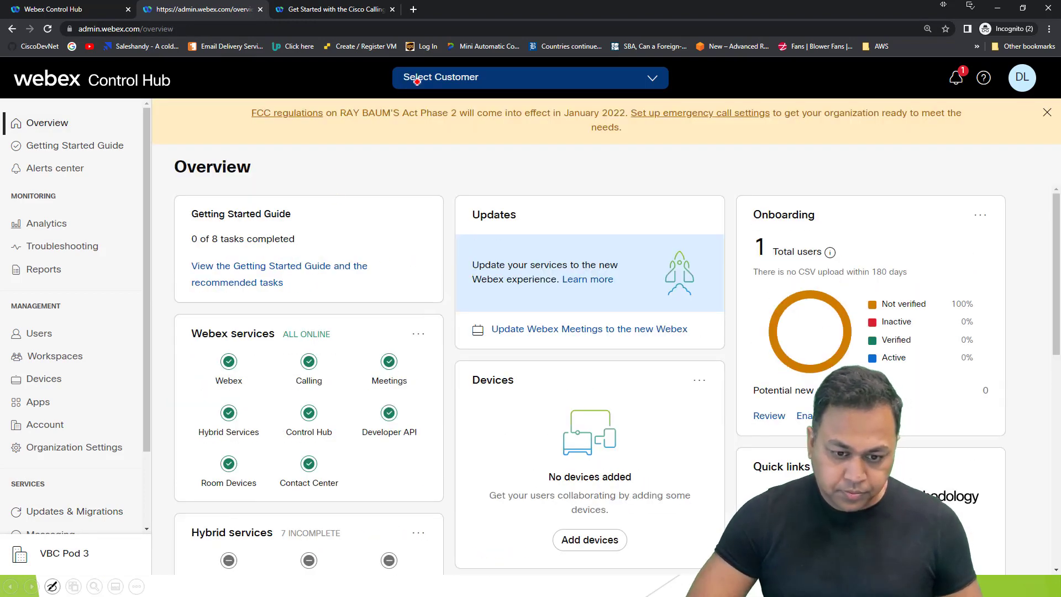
left_click(417, 78)
left_click(368, 157)
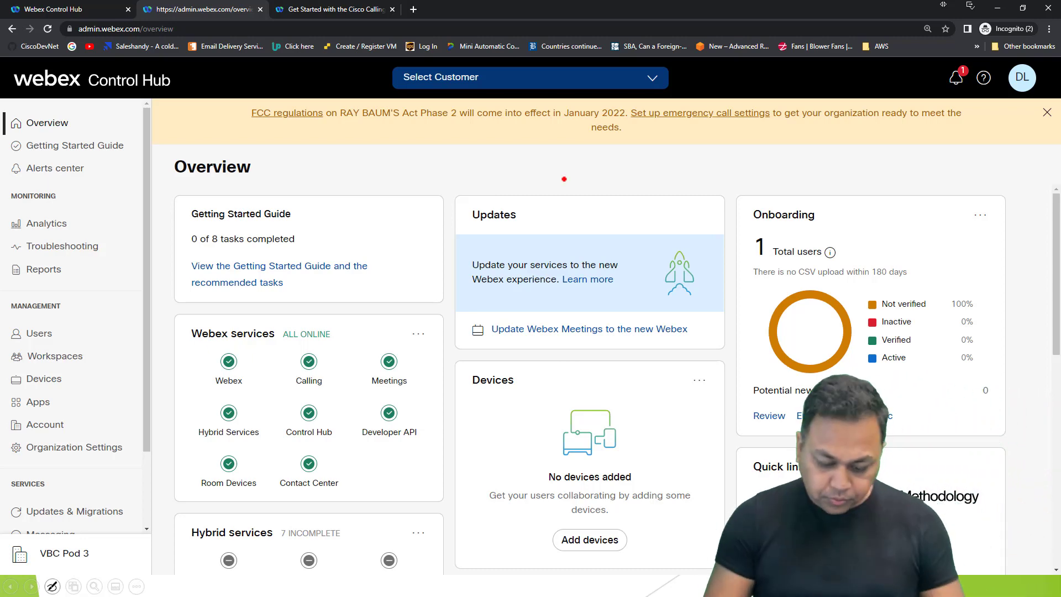
key("alt+Tab")
key("alt+Tab")
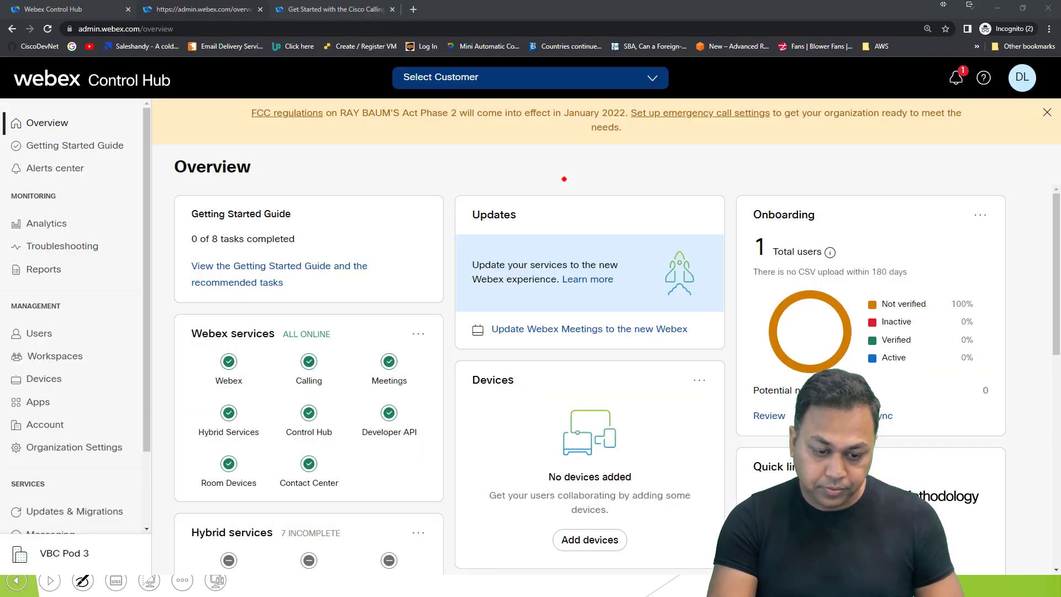
Step: Bring forward the other Chrome window showing the AGEStudent09 organization's Control Hub overview
scroll(72, 332, "down", 2)
key("super")
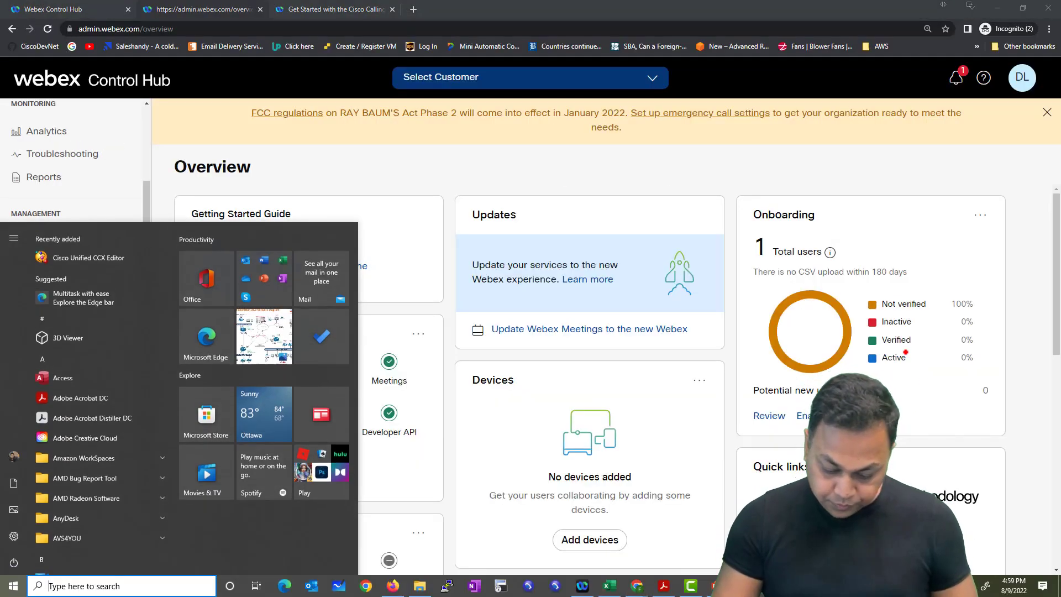
mouse_move(637, 585)
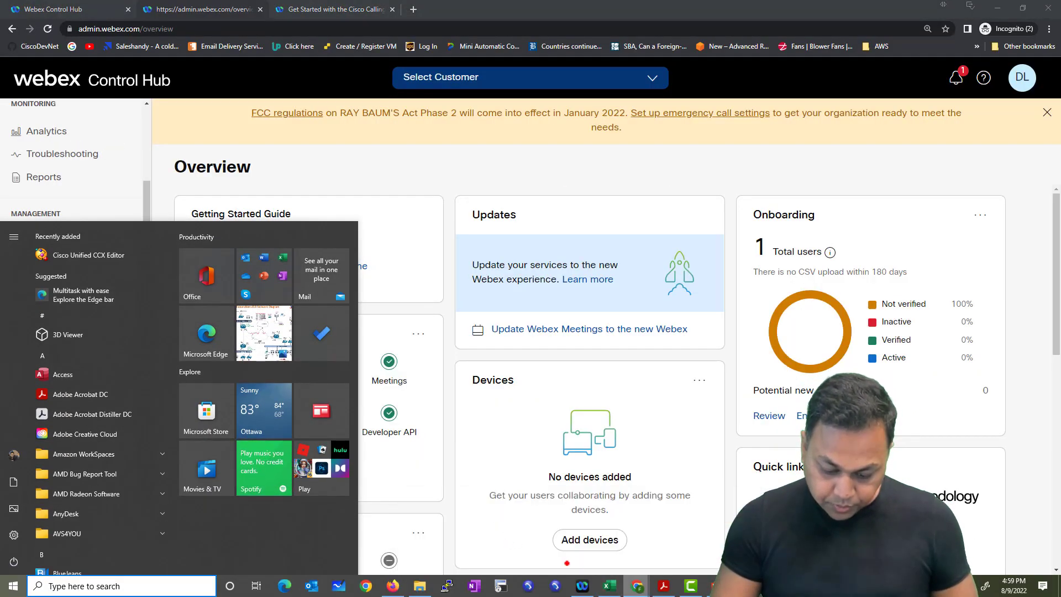
key("Escape")
key("alt+Tab")
key("alt+Tab")
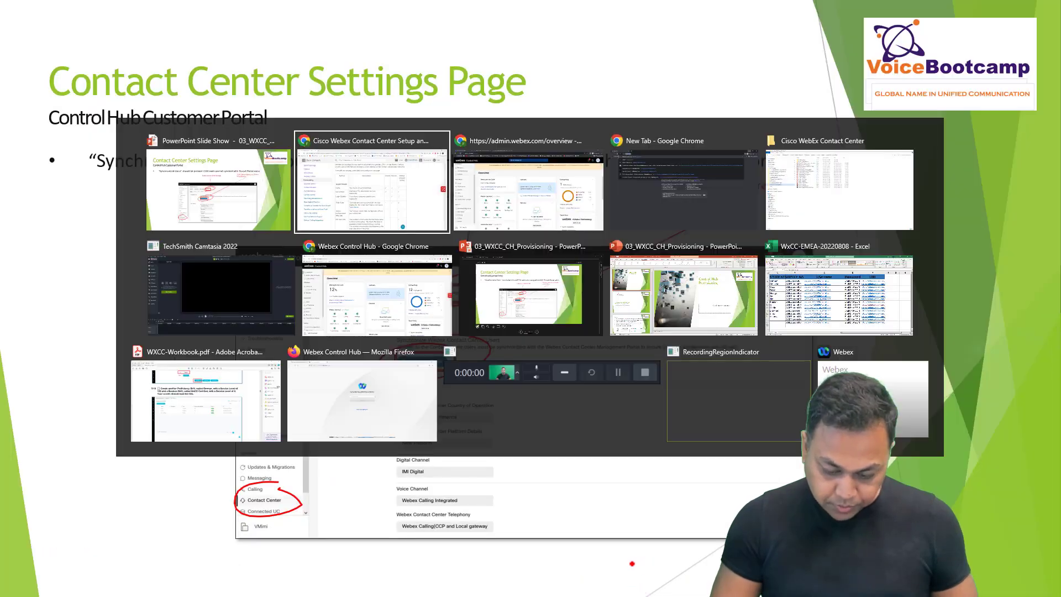
key("Escape")
key("super")
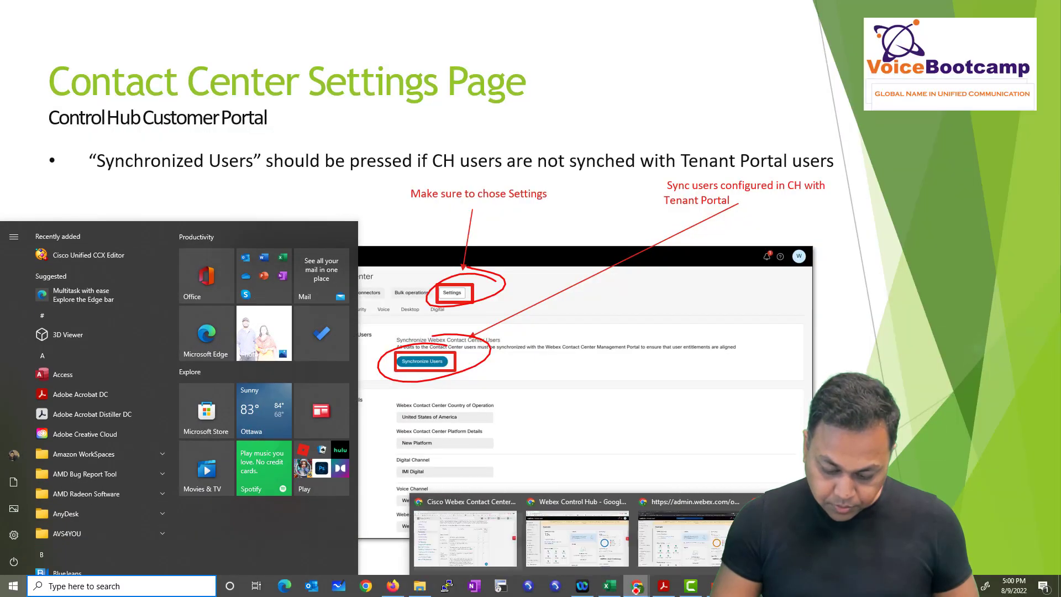
left_click(576, 522)
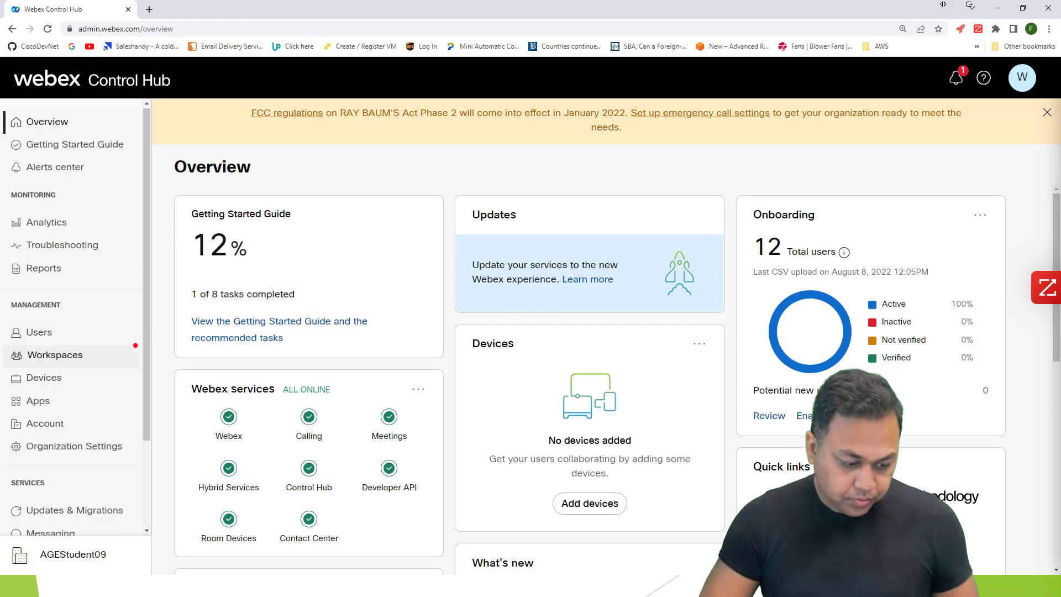
scroll(111, 349, "down", 2)
Step: Return to the PowerPoint slideshow and advance to the Control Hub Customer Portal User Management slide
key("alt+Tab")
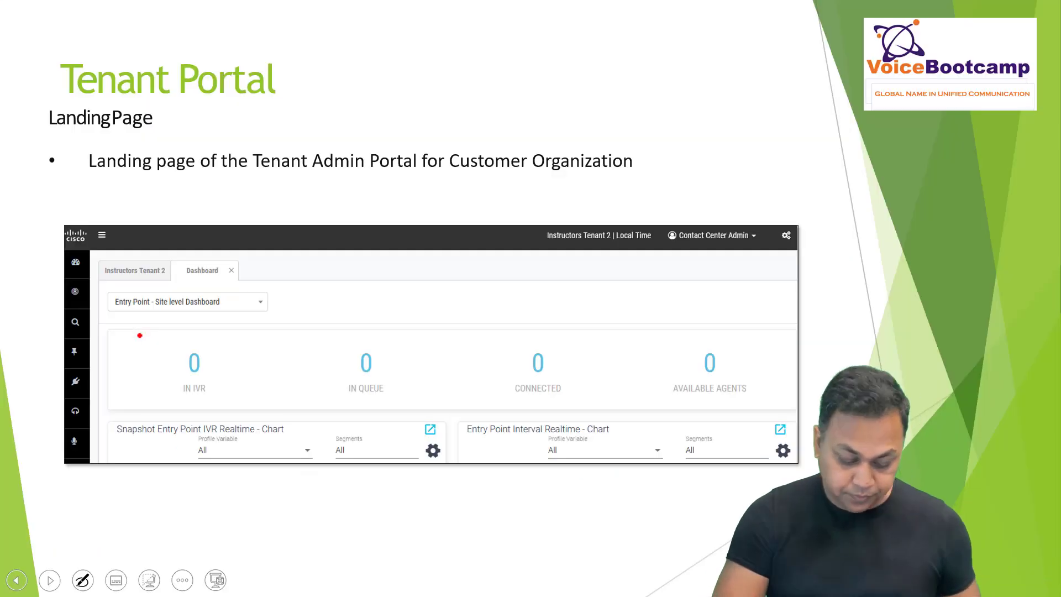
key("alt+Tab")
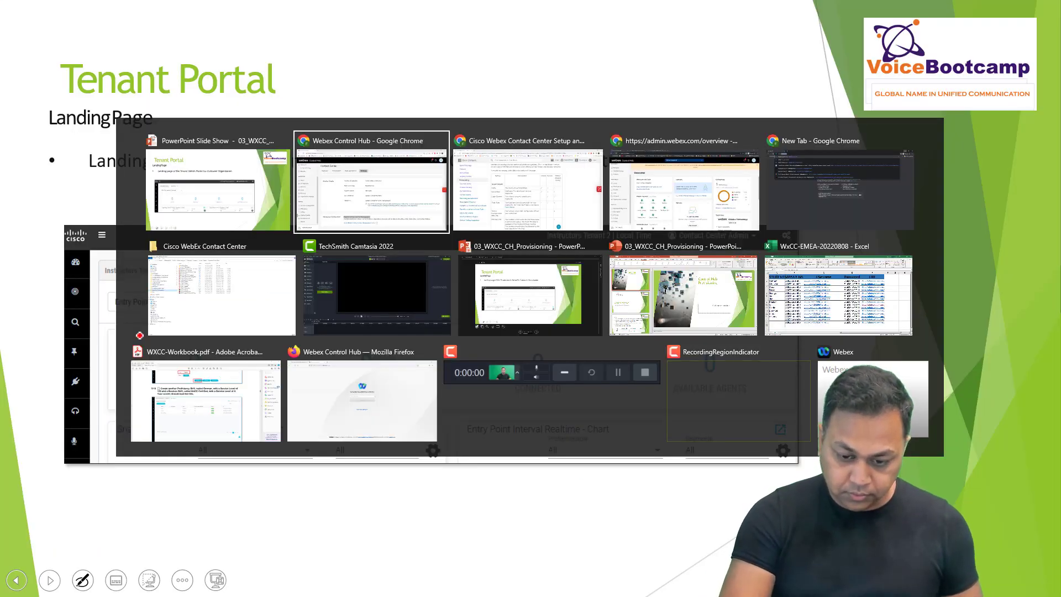
key("Escape")
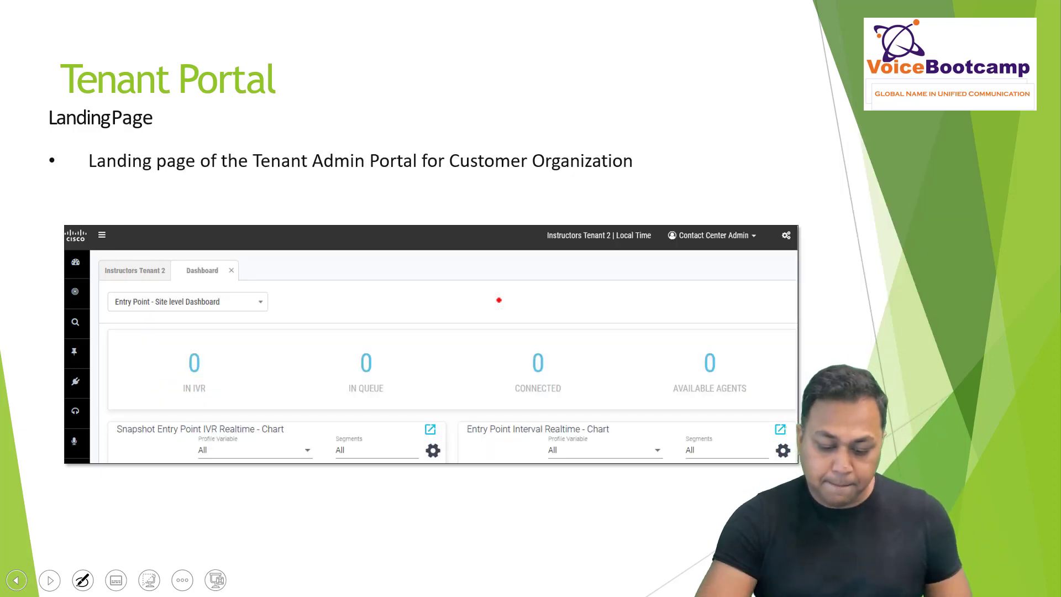
key("Right")
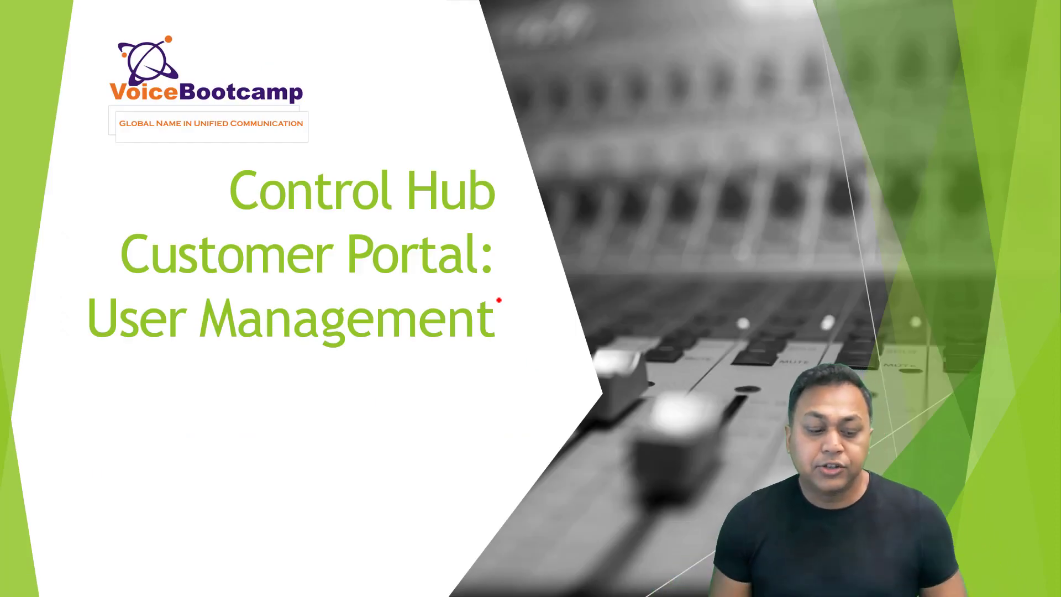